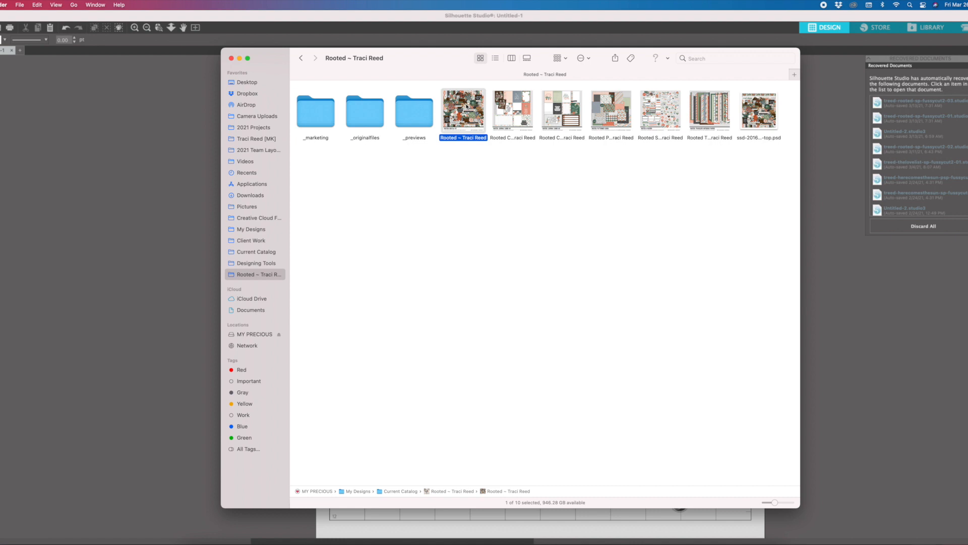
Step: Bring the first sheet image from the Fussycut No Lines folder of the Rooted Stickers kit onto the page
double_click(658, 109)
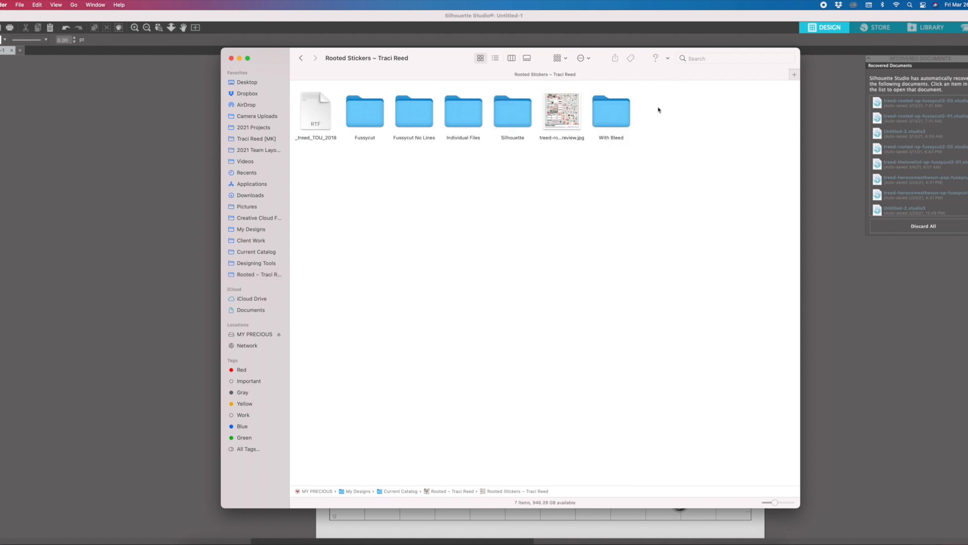
double_click(416, 119)
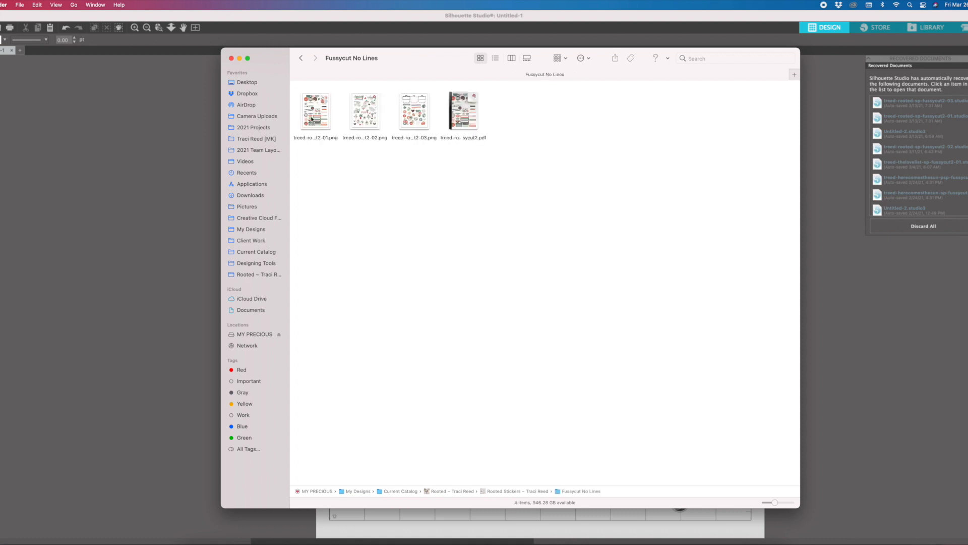
drag(313, 117, 441, 304)
click(185, 138)
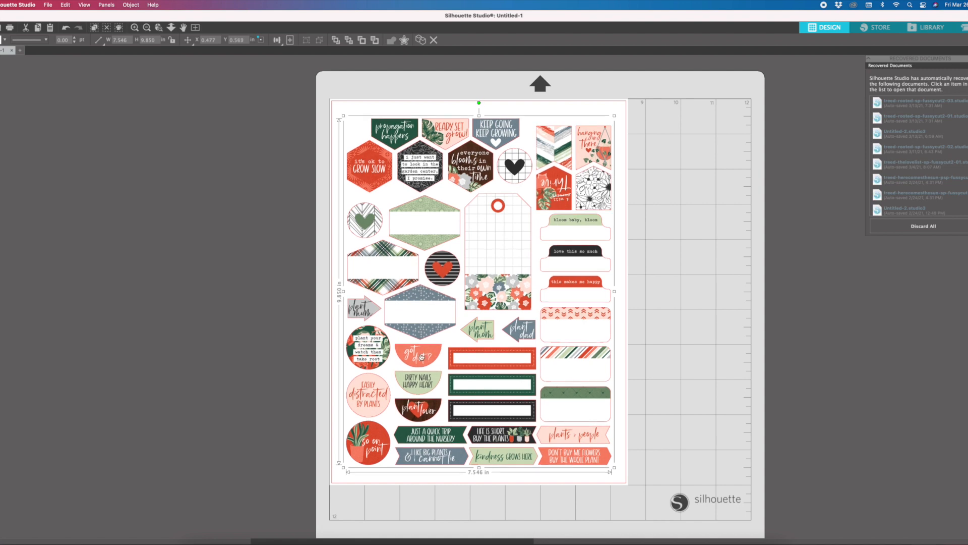
Step: Remove the imported sticker sheet from the design page
key(super+z)
key(super+z)
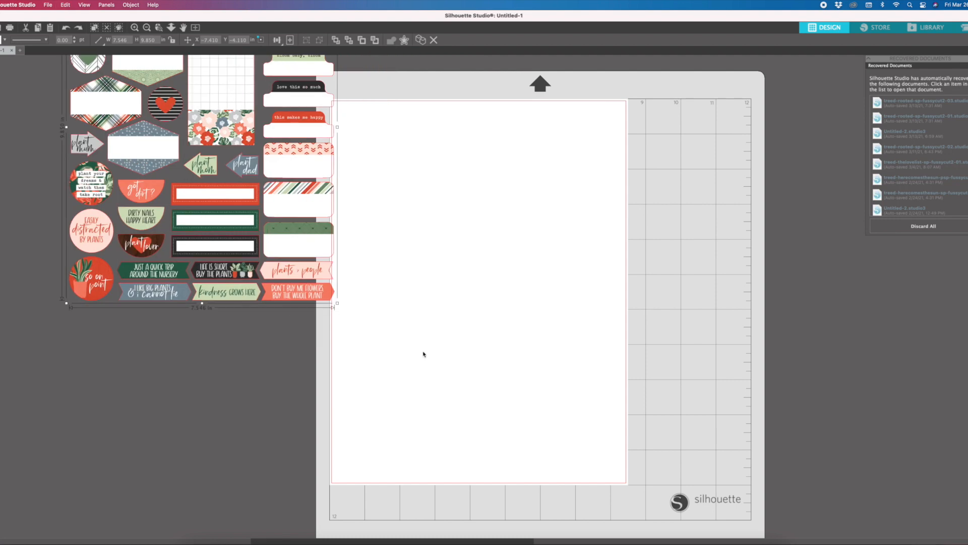
key(super+shift+a)
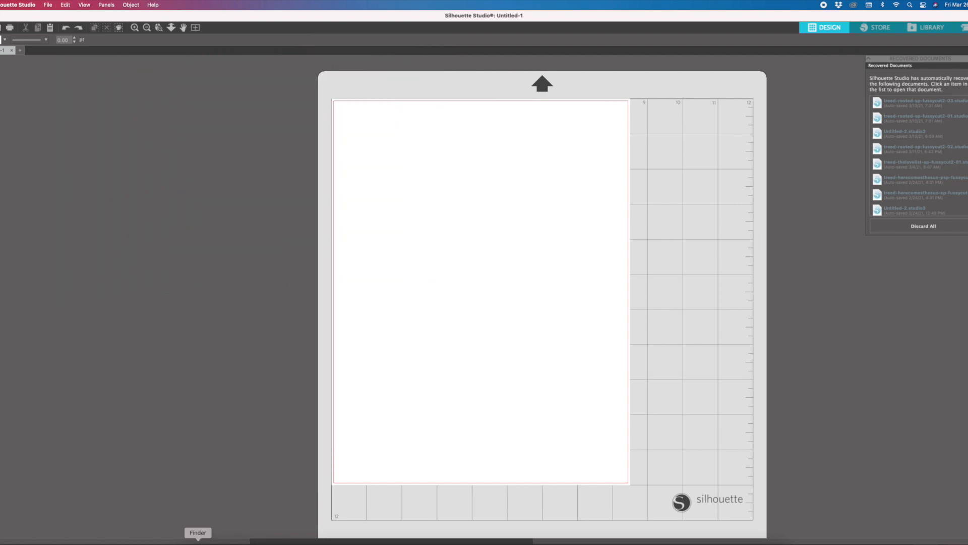
Step: Browse the sticker images in the Individual Files folder of the Rooted Stickers kit in Finder
click(198, 540)
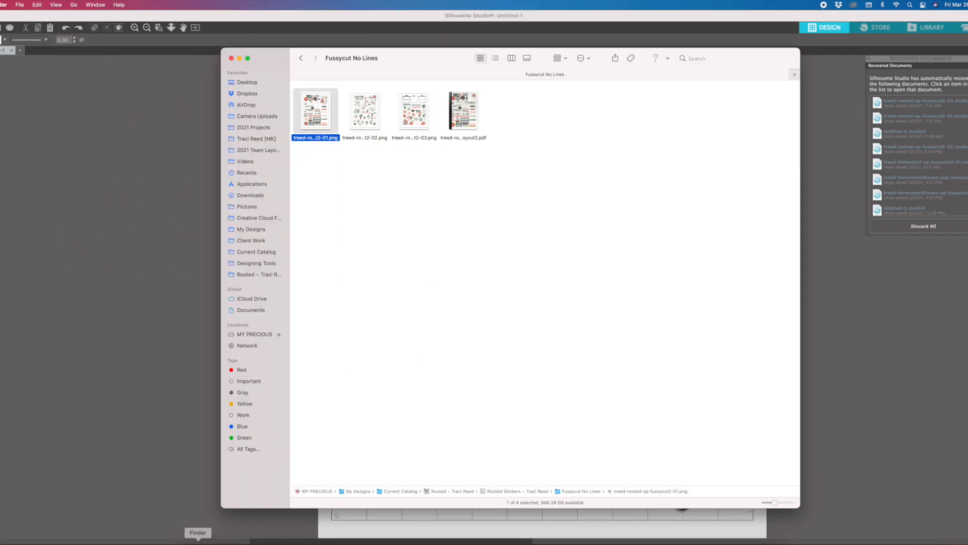
click(301, 58)
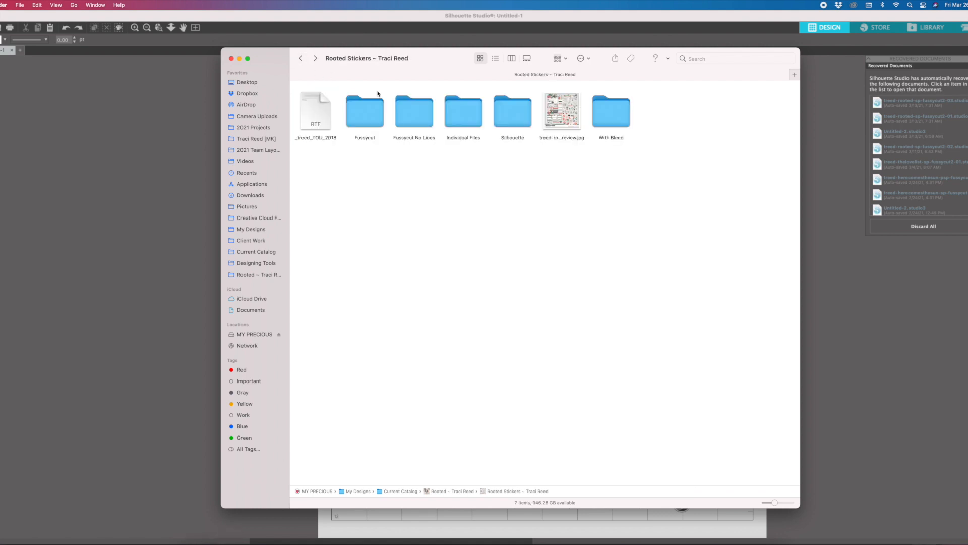
click(462, 118)
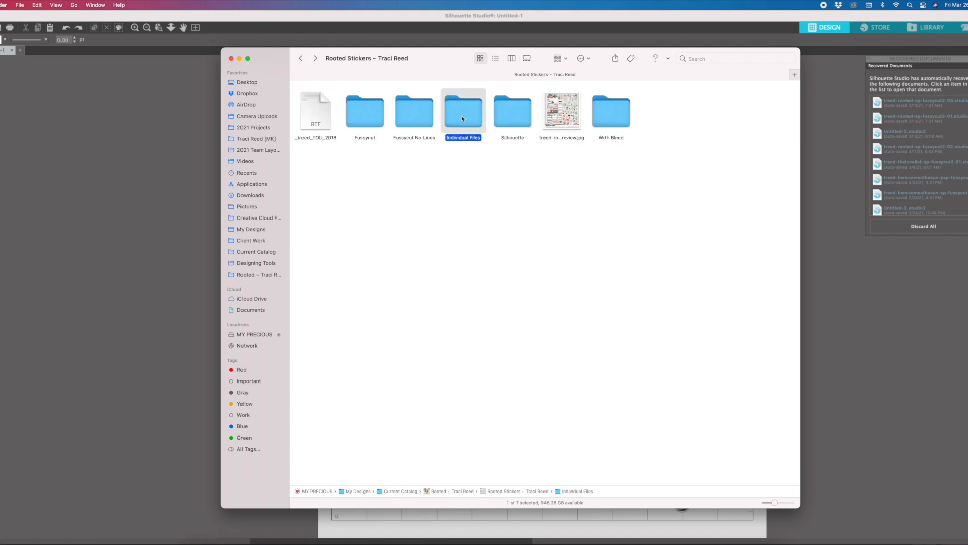
double_click(462, 118)
scroll(464, 126, down, 3)
scroll(466, 129, up, 5)
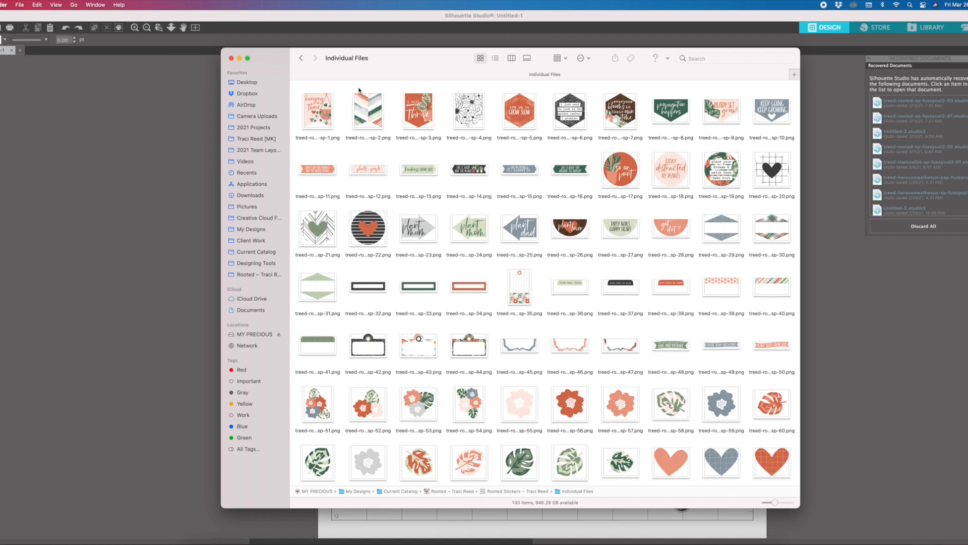
click(301, 59)
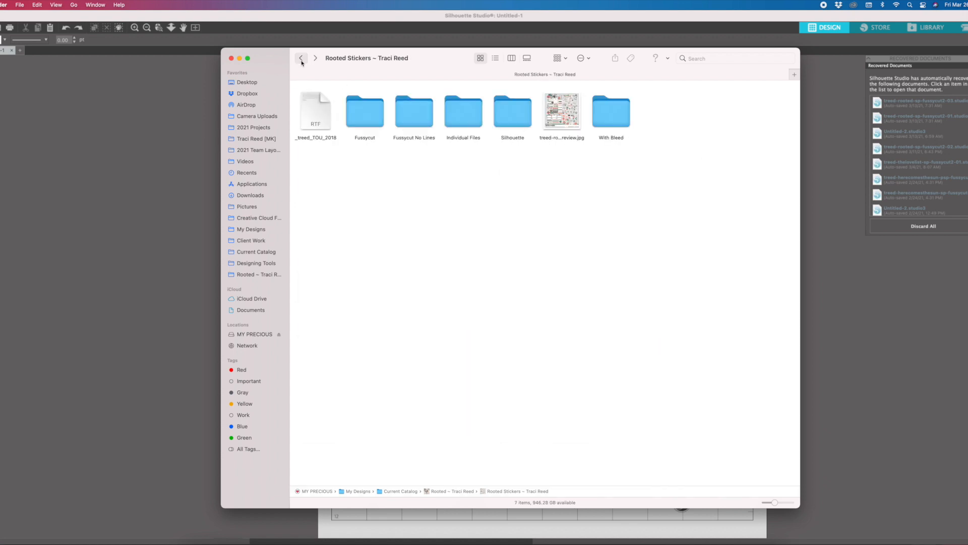
Step: Open the Rooted Ellies folder inside the main Rooted kit
click(301, 58)
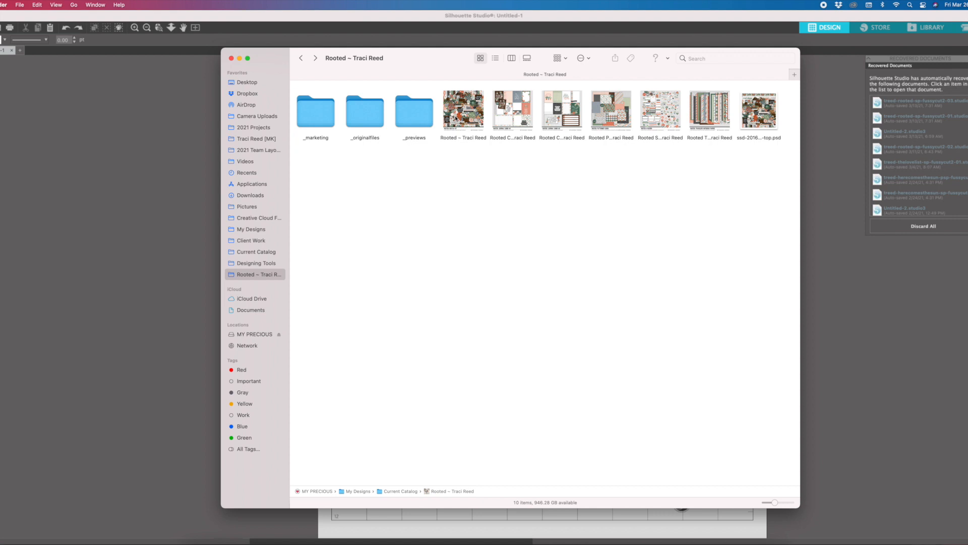
double_click(455, 119)
click(367, 121)
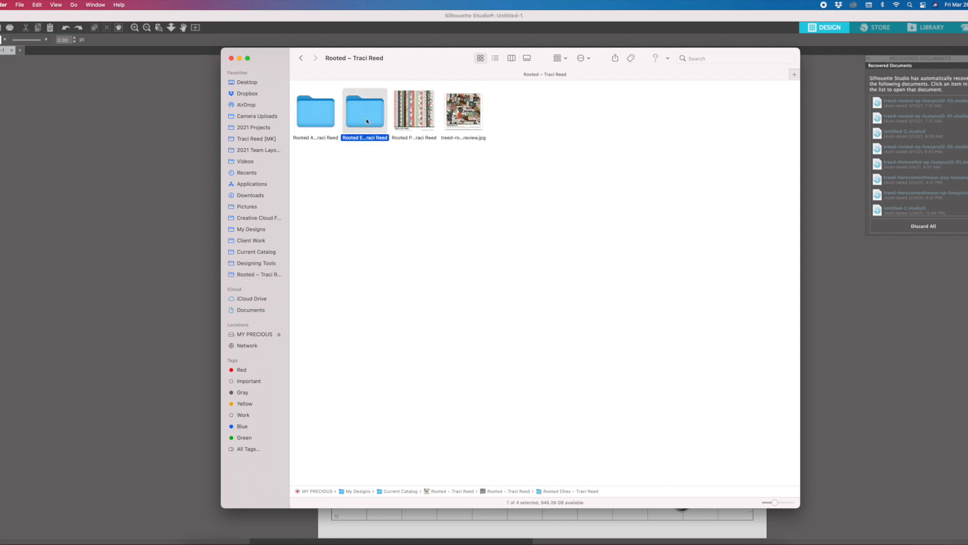
double_click(367, 122)
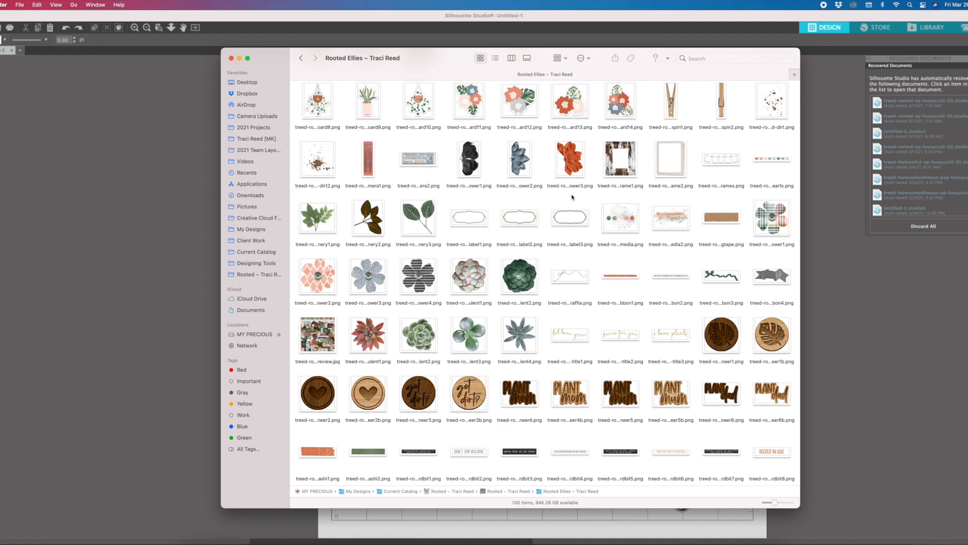
Step: Switch to Silhouette Studio and turn on registration marks with a thickness of 0.30 and an inset of 0.394
click(853, 264)
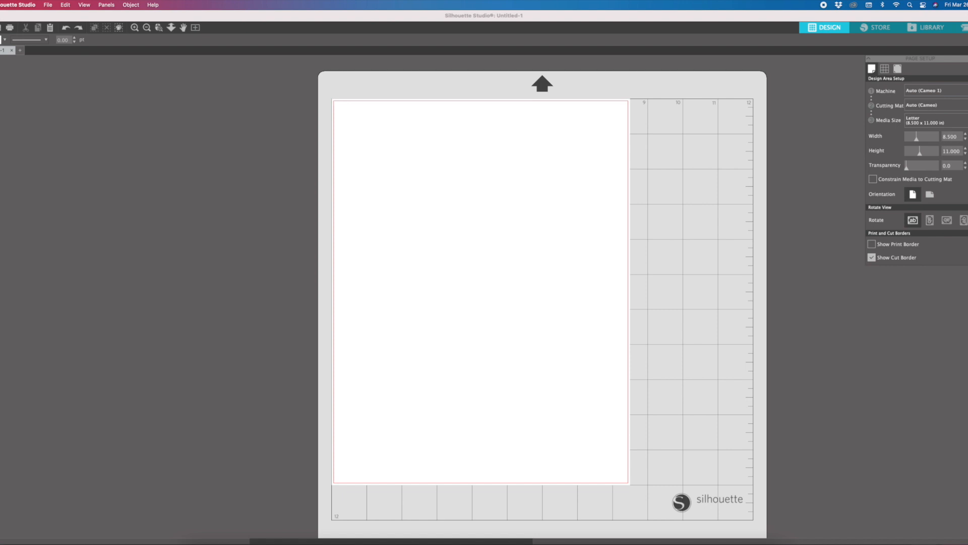
click(896, 69)
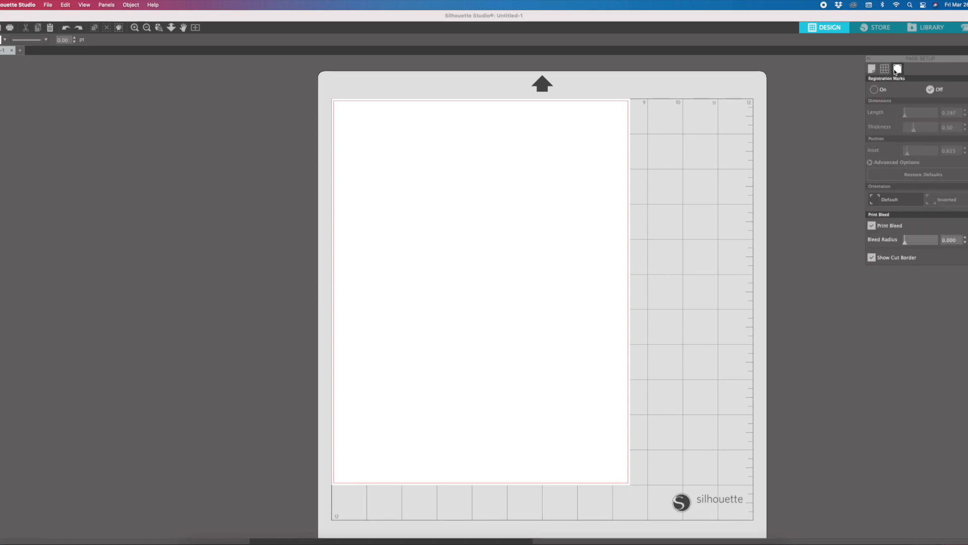
click(875, 90)
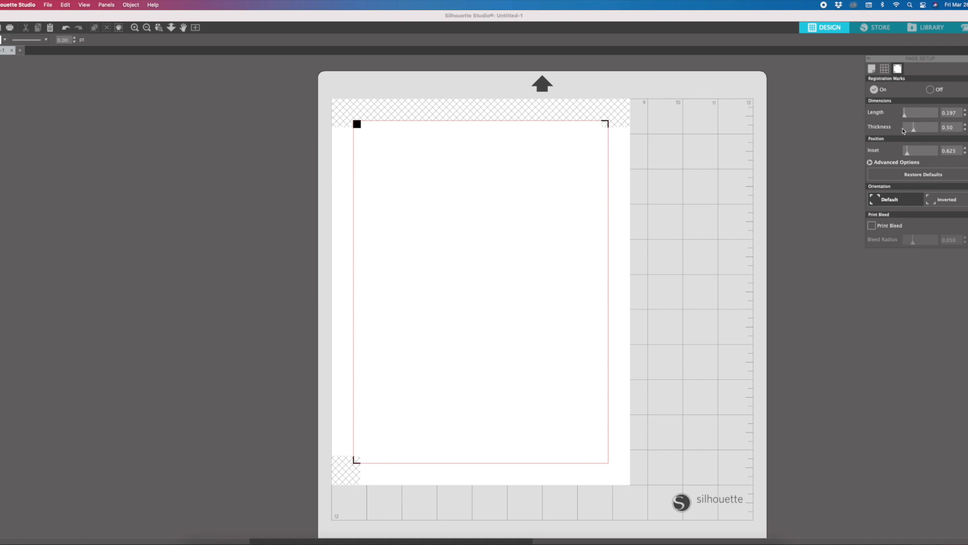
click(965, 153)
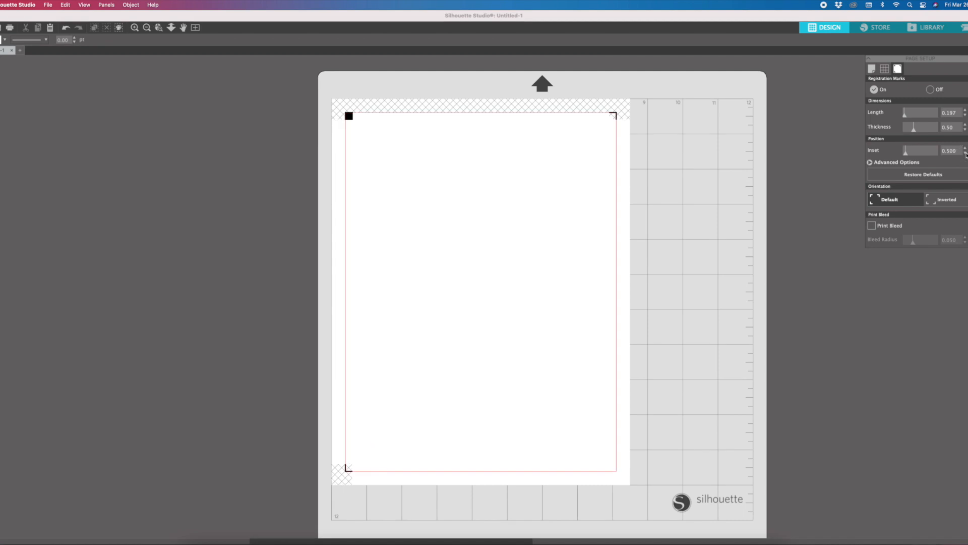
click(965, 131)
Step: Import the light wood leaf circle, treed-rooted-veneer1b.png, from Finder and fit it into the upper-right corner of the page's cut border
click(198, 543)
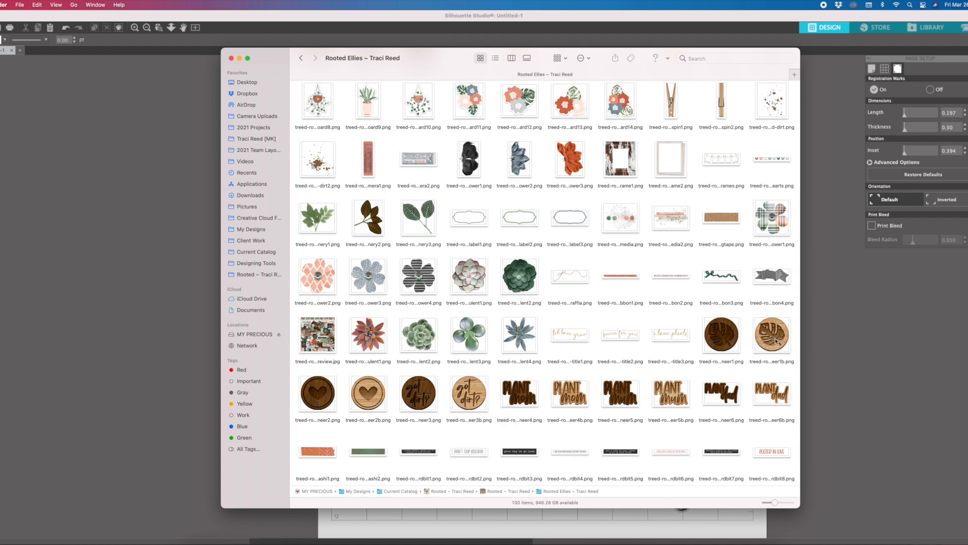
drag(771, 336, 586, 144)
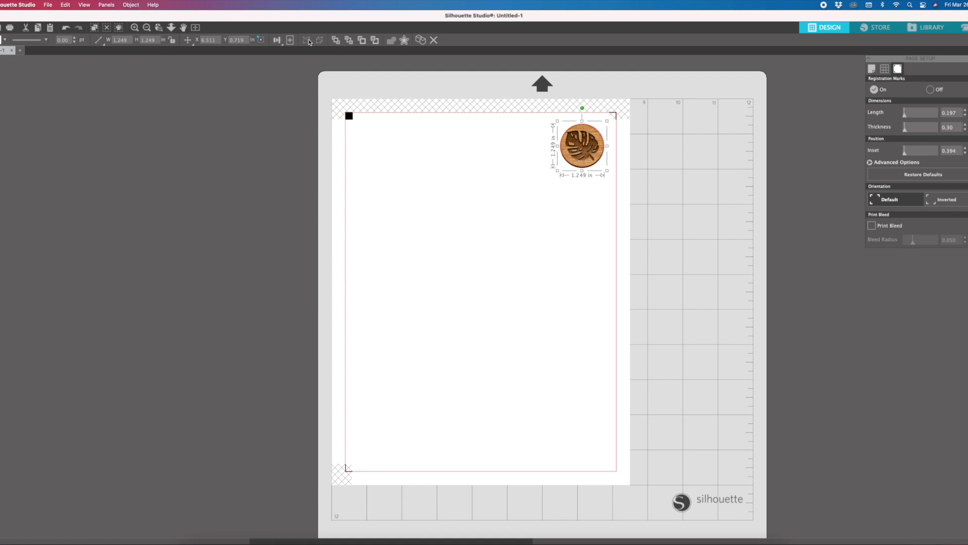
click(134, 28)
click(135, 28)
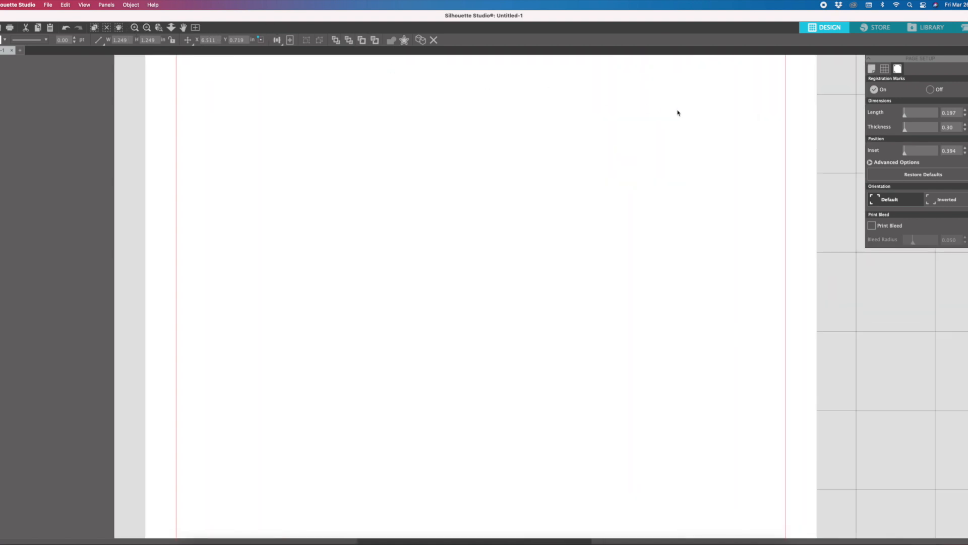
drag(588, 102, 464, 254)
scroll(590, 199, up, 2)
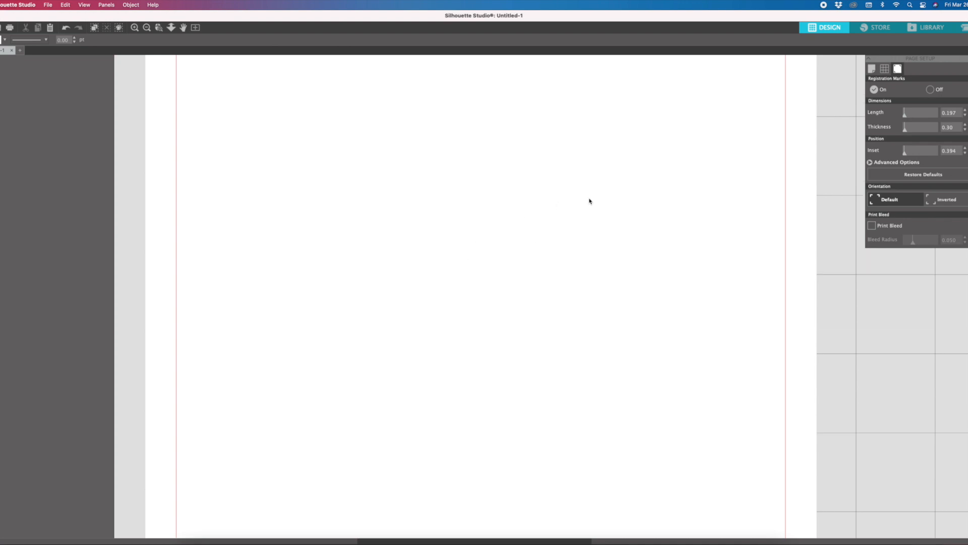
scroll(589, 199, right, 1)
scroll(589, 200, up, 5)
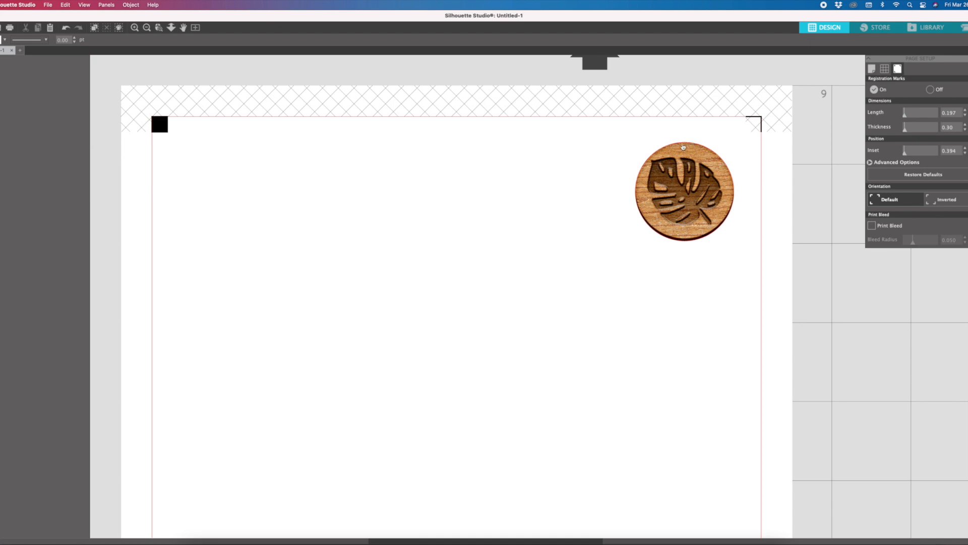
click(680, 196)
drag(681, 198, 703, 178)
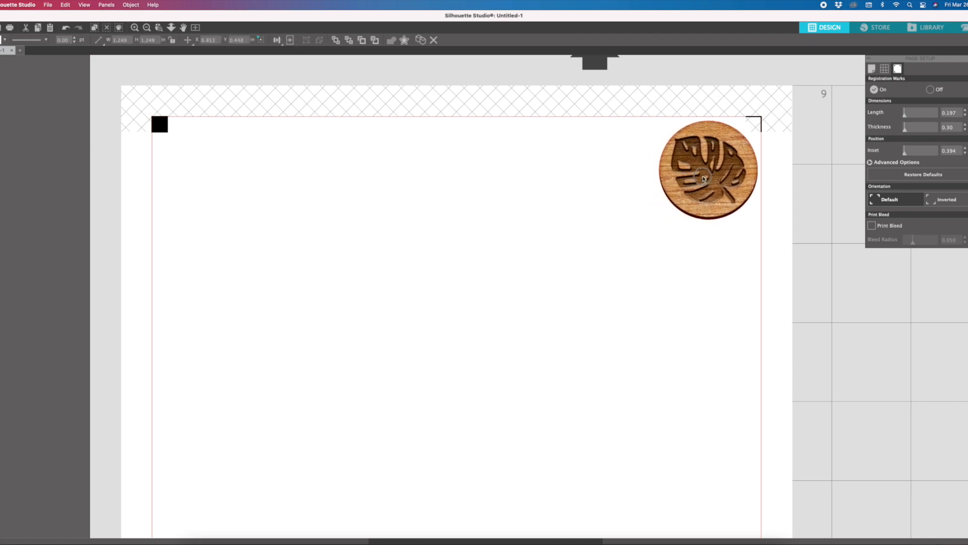
click(519, 367)
Step: Import the light wood heart circle, treed-rooted-veneer2b.png, from Finder and line it up just left of the leaf circle
click(197, 542)
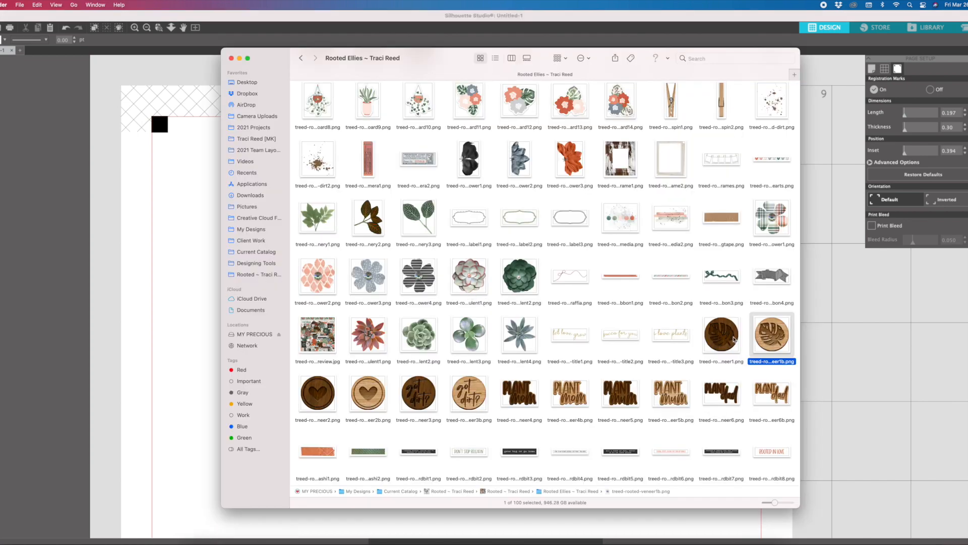
drag(381, 401, 628, 175)
double_click(628, 176)
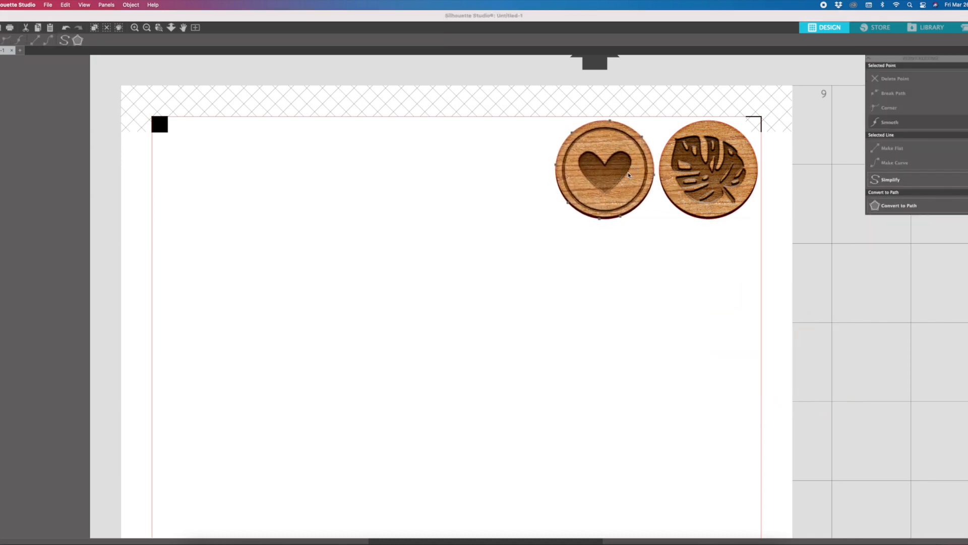
click(513, 182)
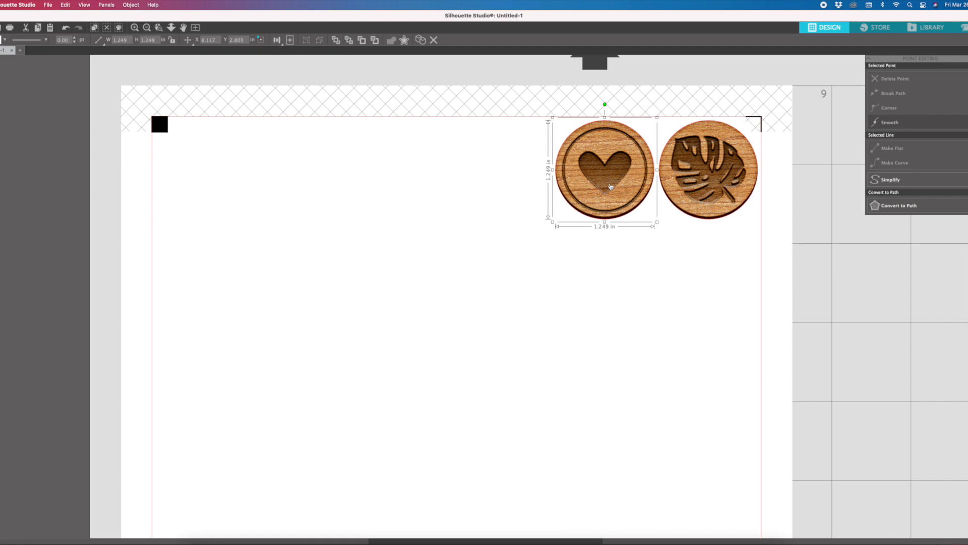
click(628, 166)
drag(628, 166, 626, 164)
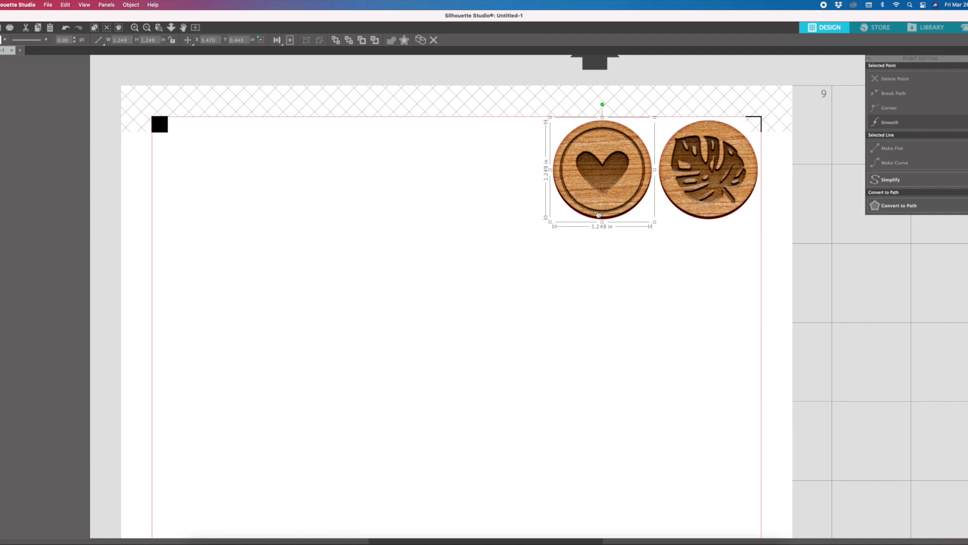
Step: Import treed-rooted-papersucculent1.png from Finder, scale it to about 2.46 by 2.51 in, and place it left of the heart circle
click(198, 541)
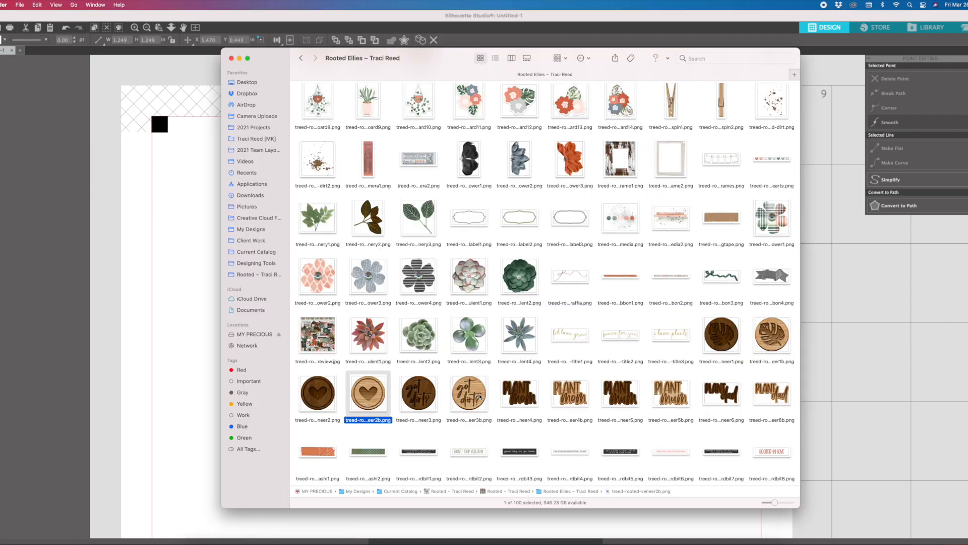
drag(475, 277, 856, 312)
drag(863, 278, 431, 333)
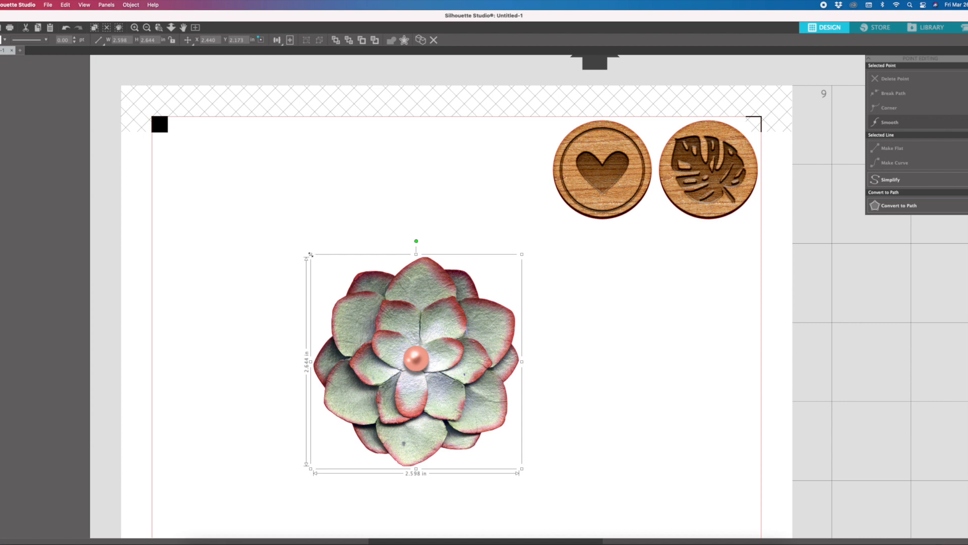
mouse_move(311, 254)
mouse_down()
mouse_move(365, 319)
mouse_move(182, 153)
mouse_move(289, 254)
mouse_move(319, 267)
mouse_up()
drag(422, 324, 446, 191)
Step: Import the plaid flower image from Finder, shrink it to about 1.18 by 1.21 in, and place it left of the succulent
click(198, 540)
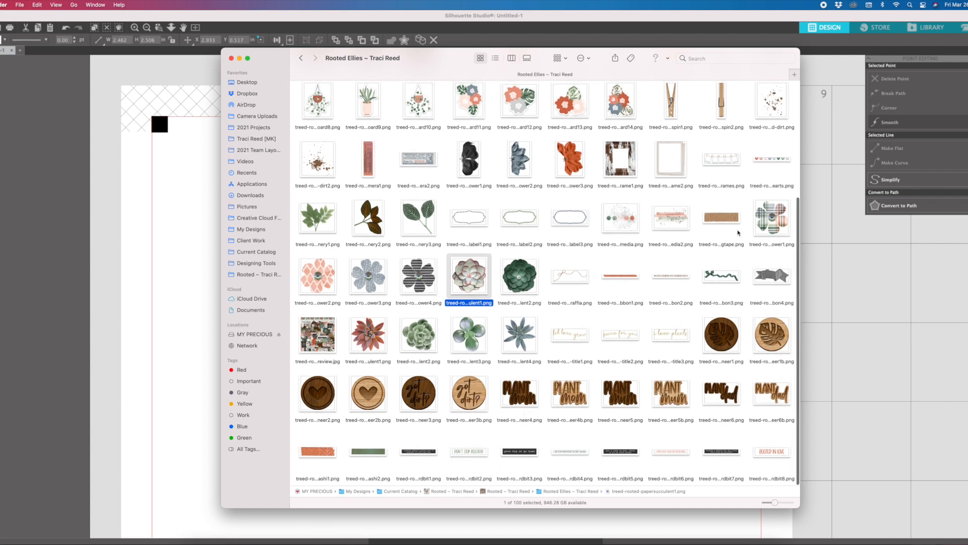
drag(779, 225, 161, 287)
click(162, 288)
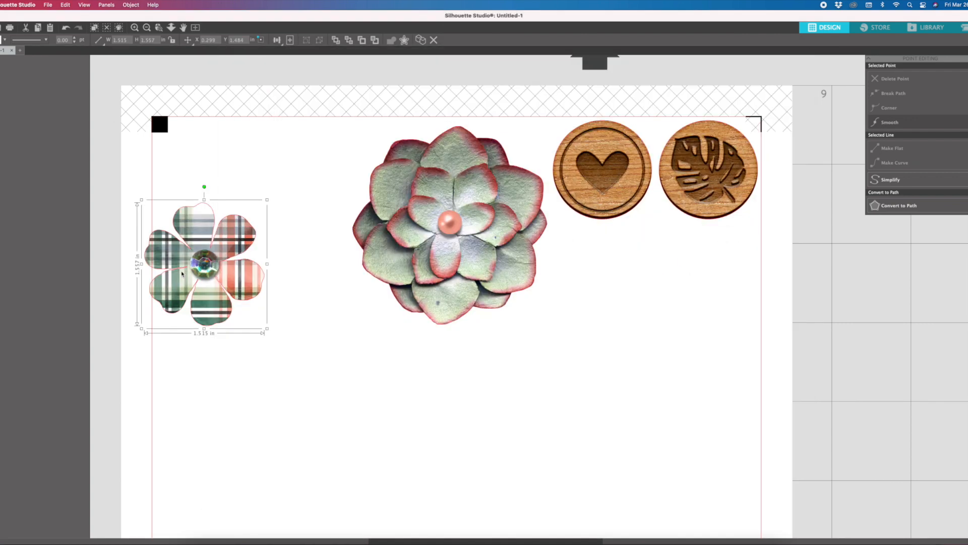
drag(140, 201, 169, 228)
drag(216, 251, 311, 142)
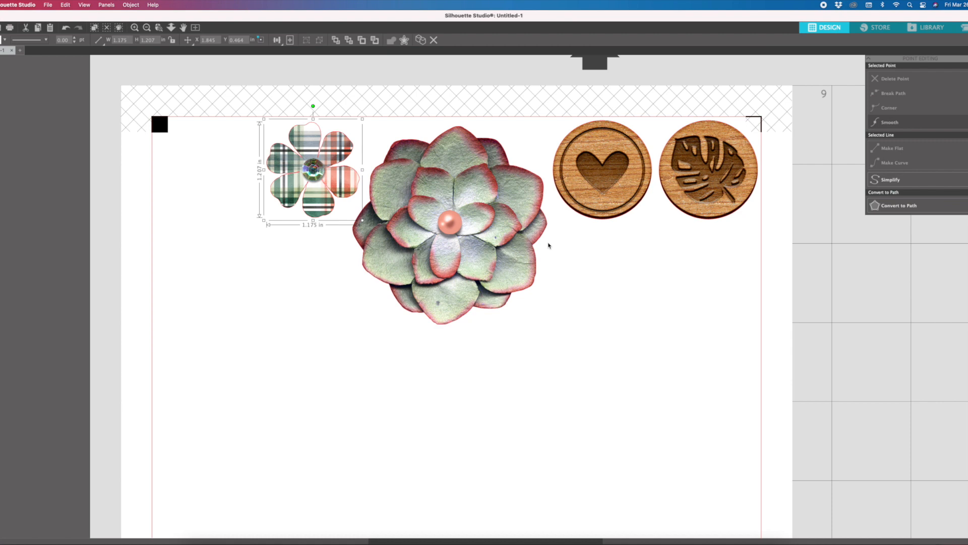
click(146, 29)
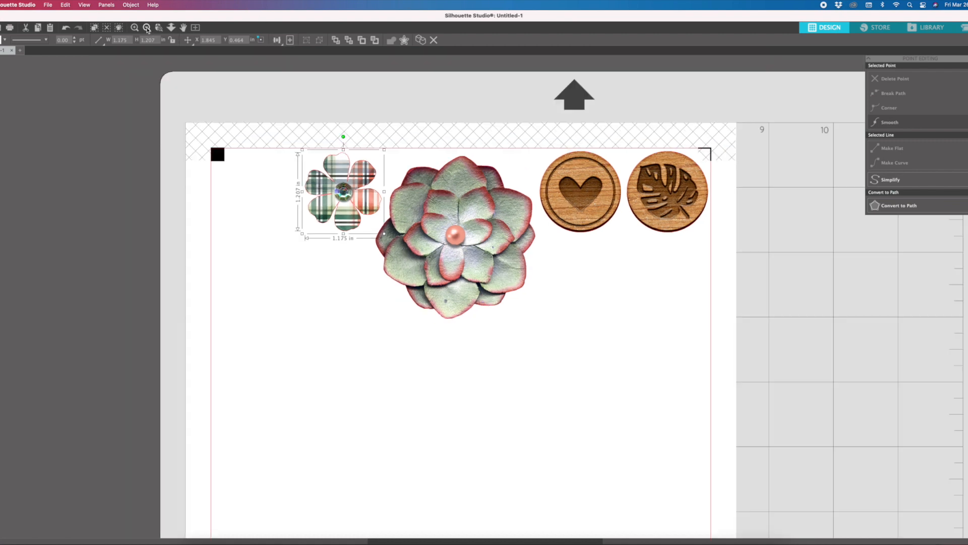
click(147, 28)
click(147, 28)
scroll(445, 282, down, 1)
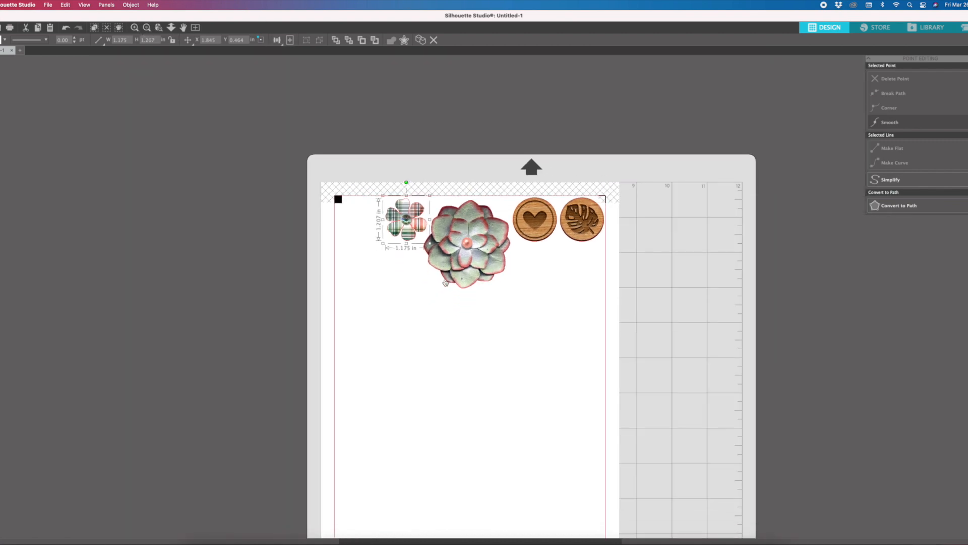
scroll(445, 282, down, 3)
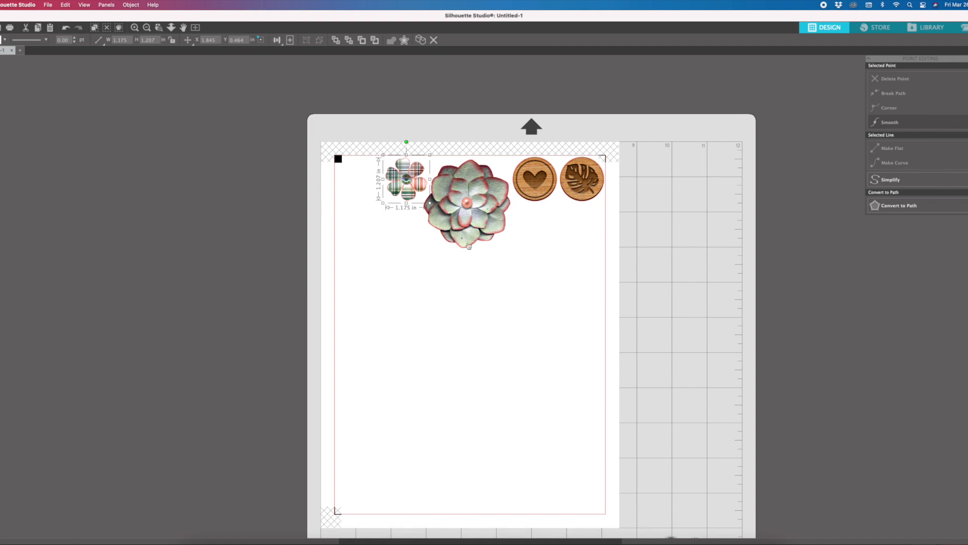
Step: Preview the page for printing, and check the cut lines of the placed elements in the Send workspace
click(48, 5)
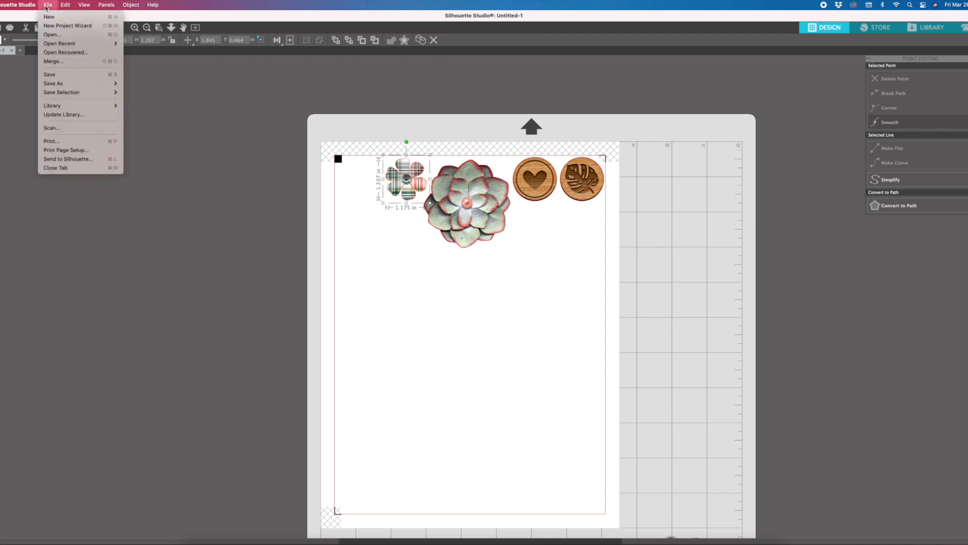
click(72, 143)
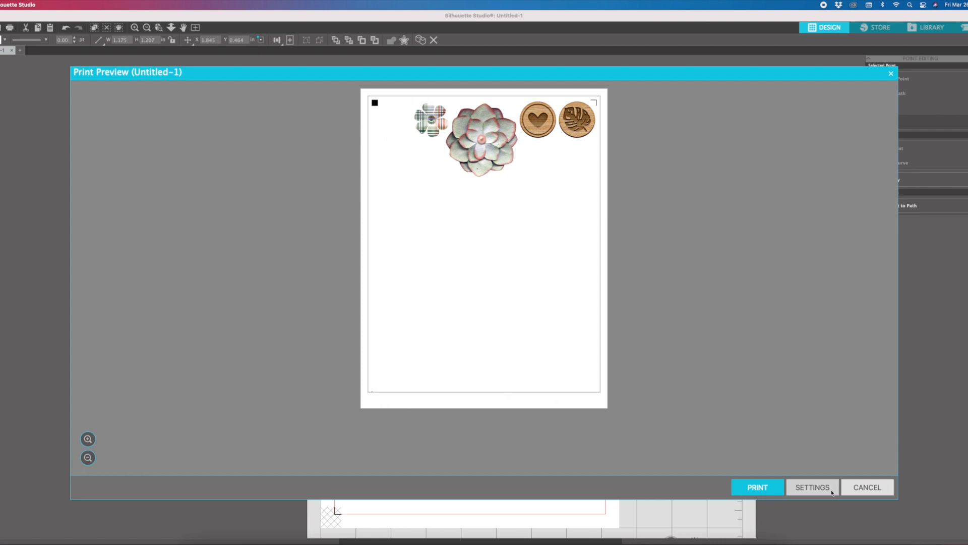
click(865, 490)
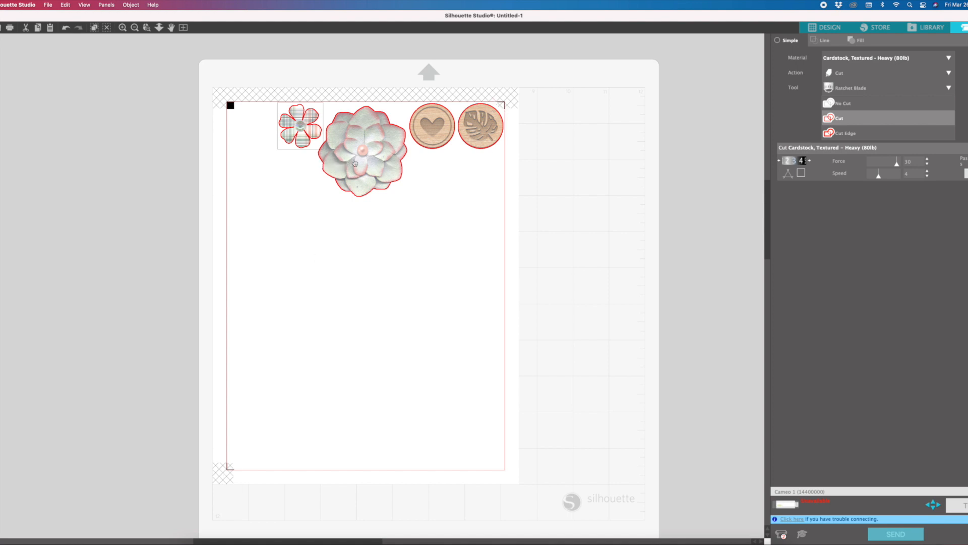
scroll(462, 132, up, 1)
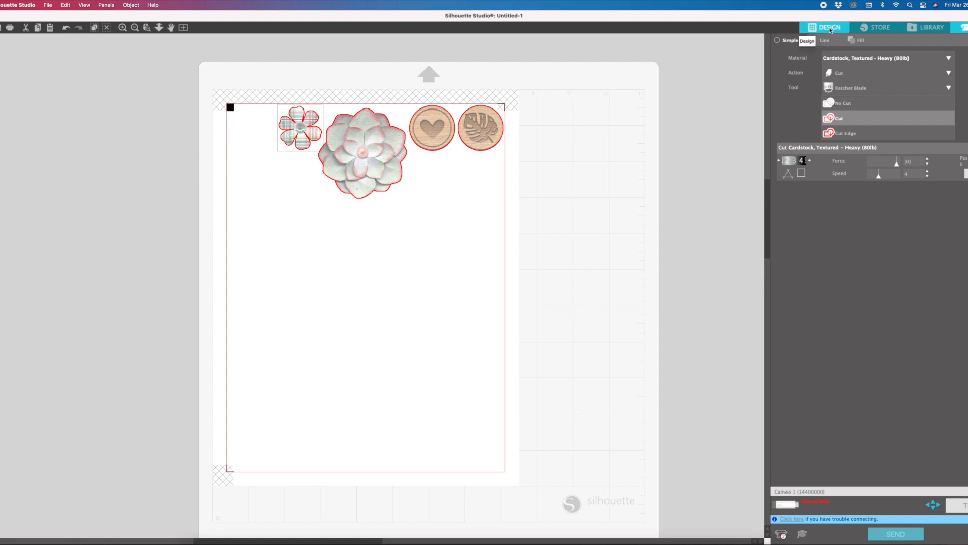
click(831, 28)
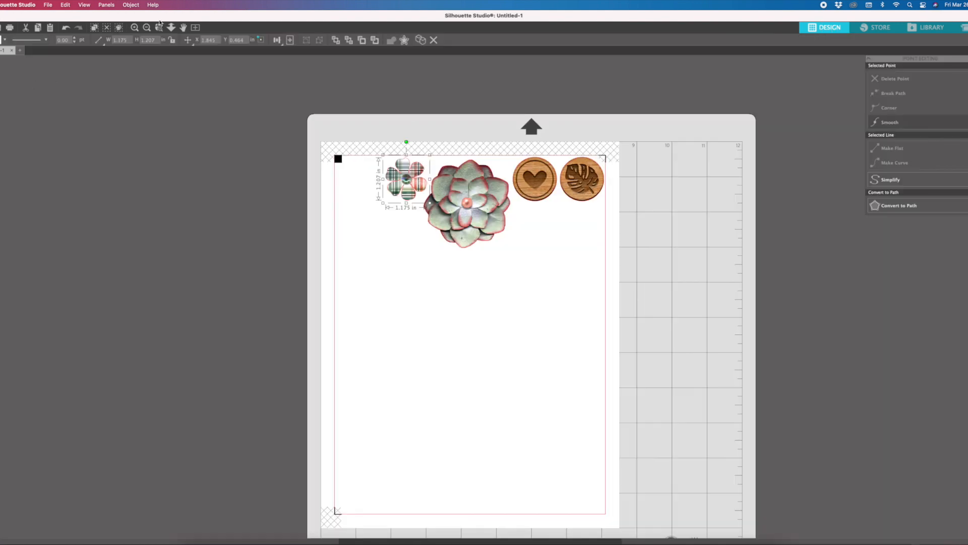
Step: Delete the large succulent between the plaid flower and the heart circle
click(135, 28)
click(137, 28)
scroll(362, 180, up, 3)
scroll(319, 101, up, 2)
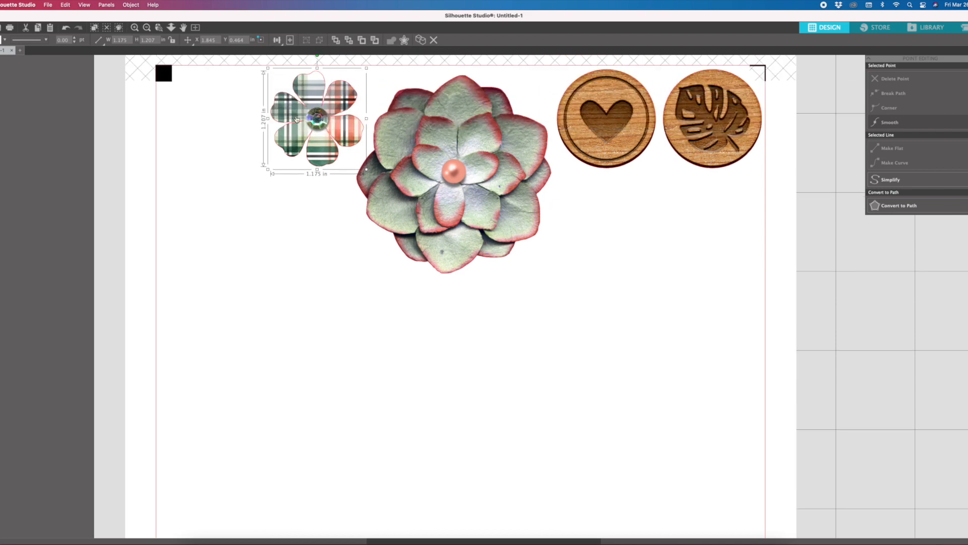
click(135, 27)
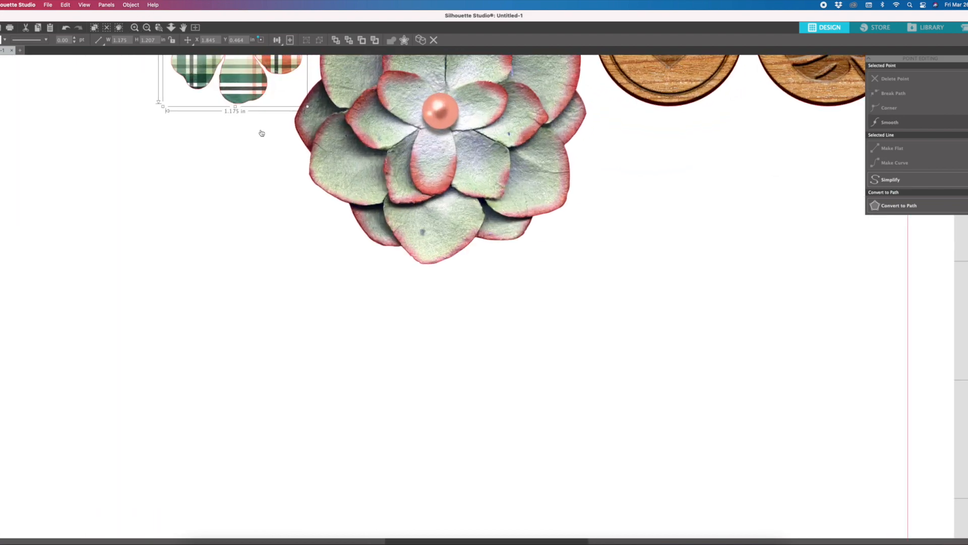
drag(262, 141, 362, 231)
scroll(173, 149, up, 3)
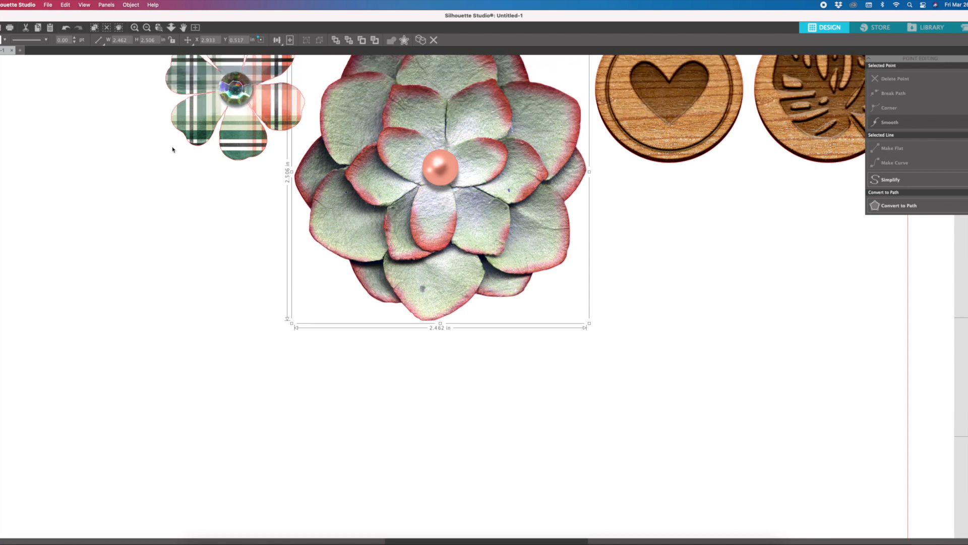
key(Delete)
Step: Move the plaid flower down and to the right into the empty area of the page, and deselect it
drag(235, 83, 400, 278)
click(298, 187)
click(135, 27)
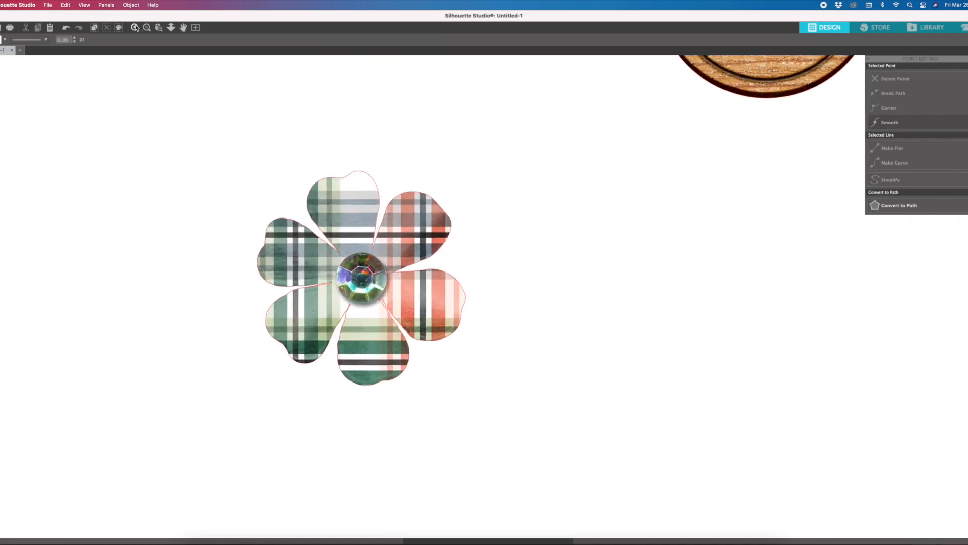
click(134, 27)
drag(365, 222, 415, 232)
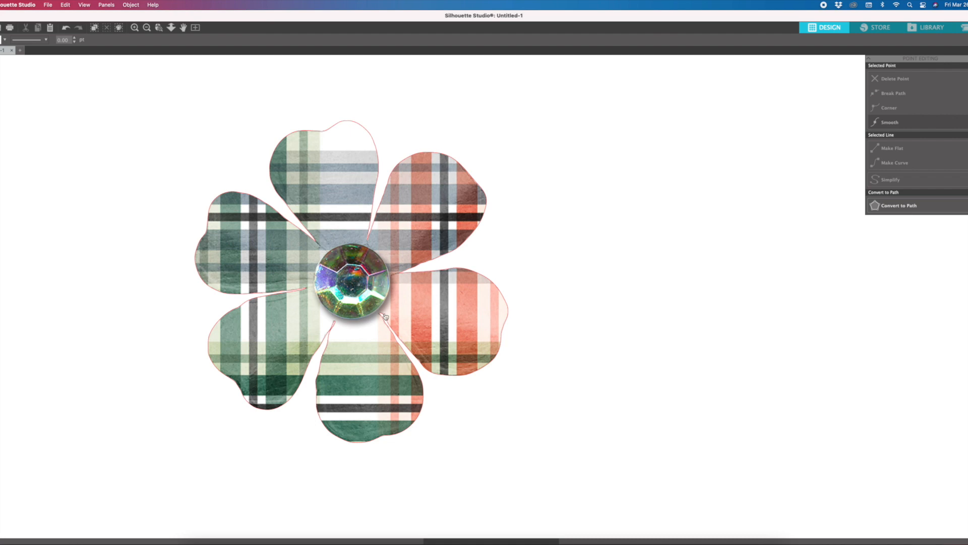
Step: Create an offset outline around the plaid flower at a distance of 0.050 in
click(328, 277)
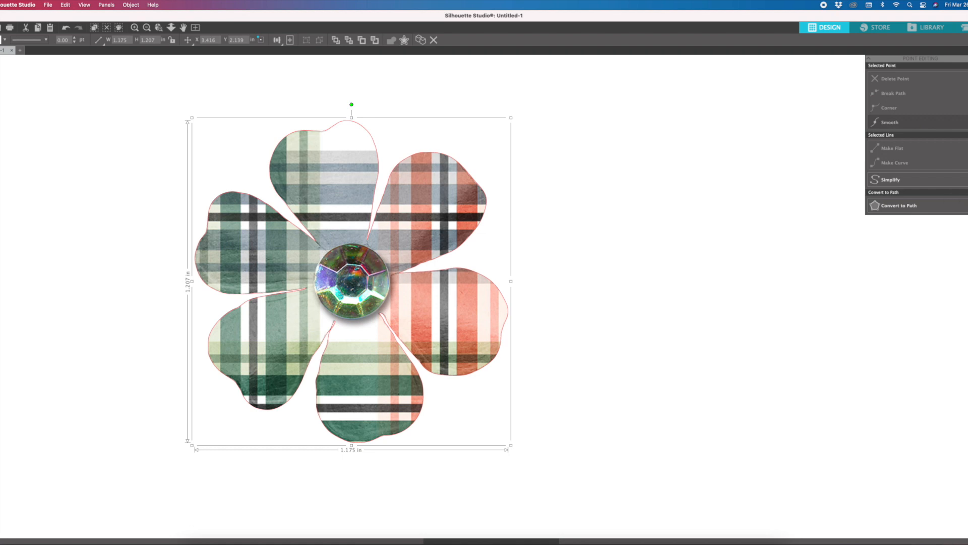
click(967, 189)
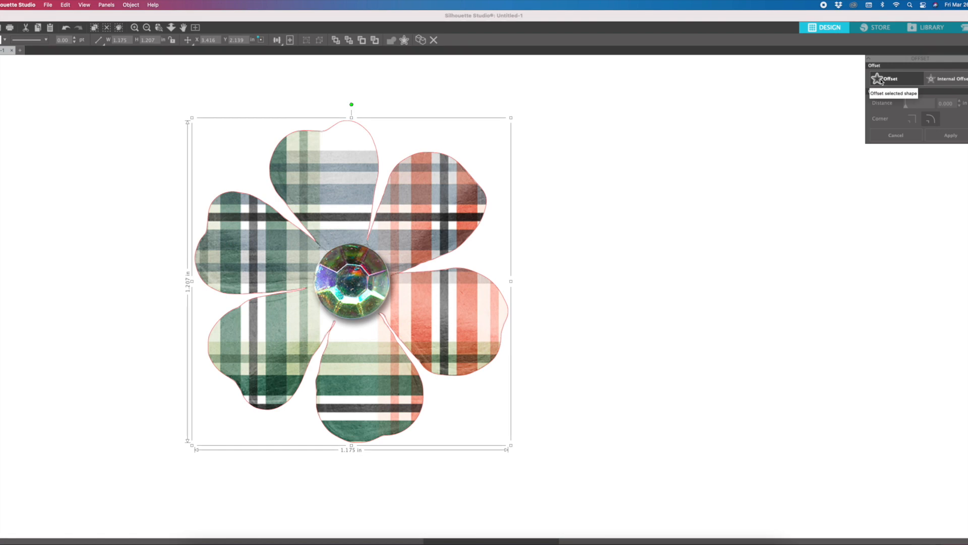
click(880, 80)
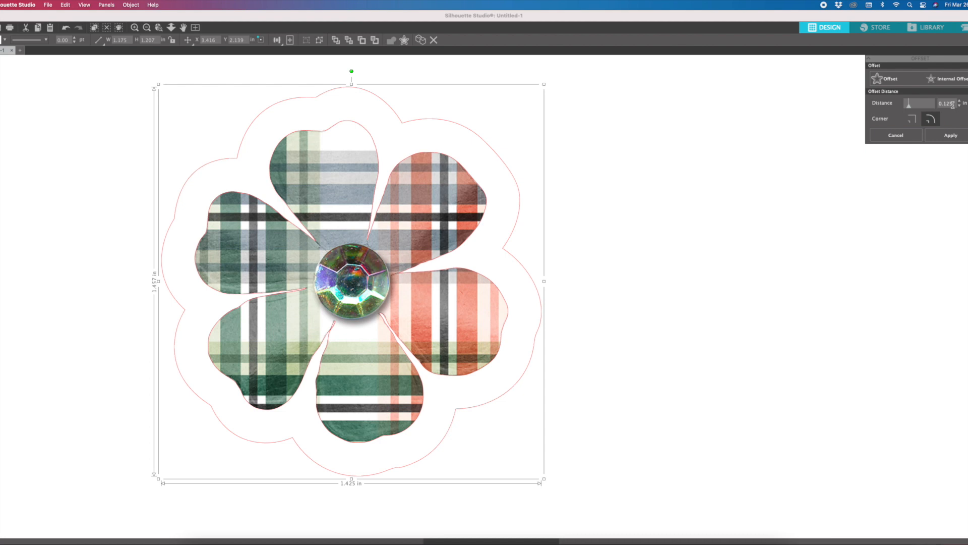
drag(946, 103, 950, 103)
key(BackSpace)
key(Return)
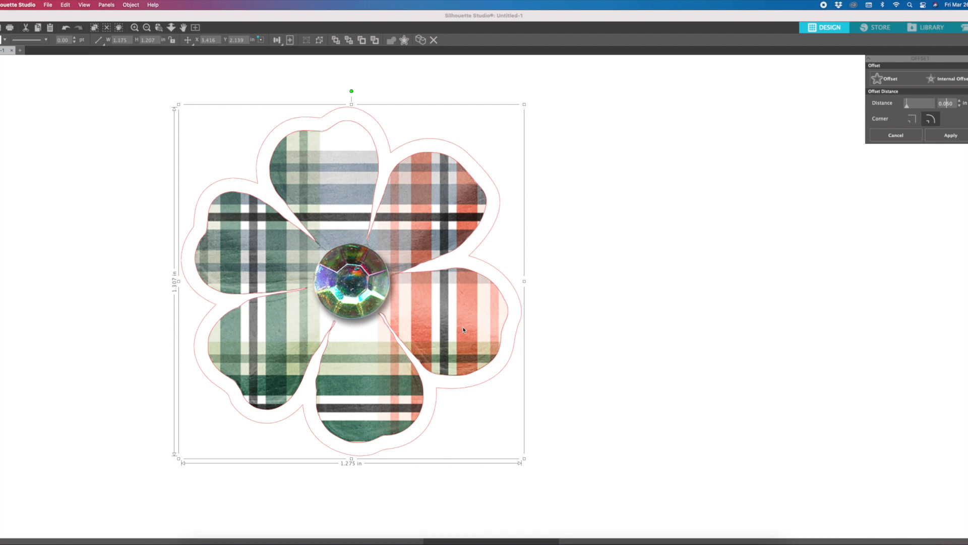
Step: Check the flower's cut lines in the Send workspace, and delete the plaid flower so only its offset outline is left
click(507, 309)
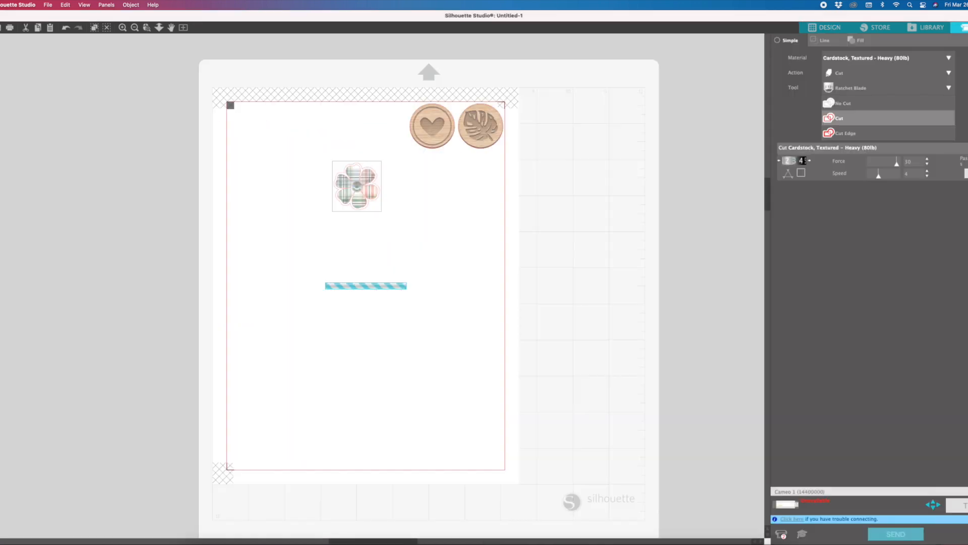
click(847, 27)
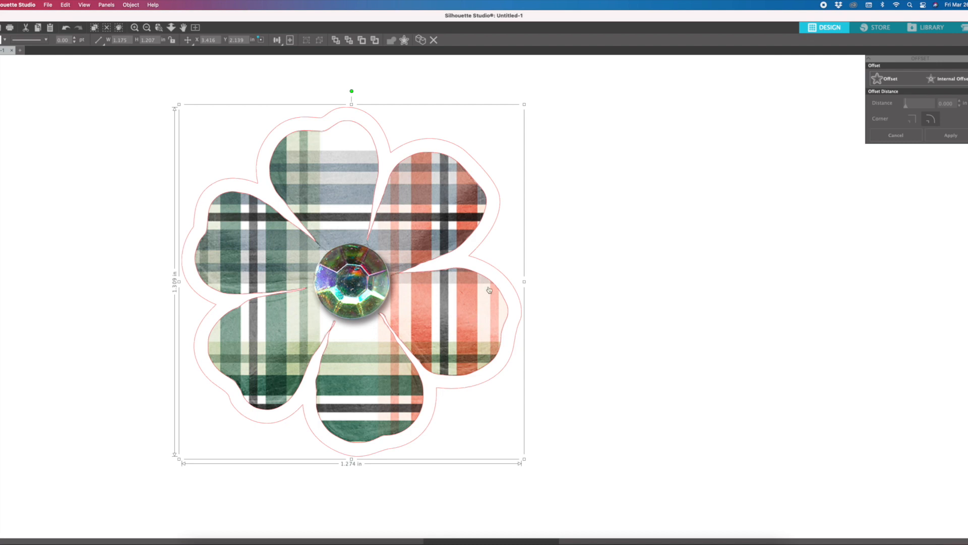
click(396, 285)
key(Delete)
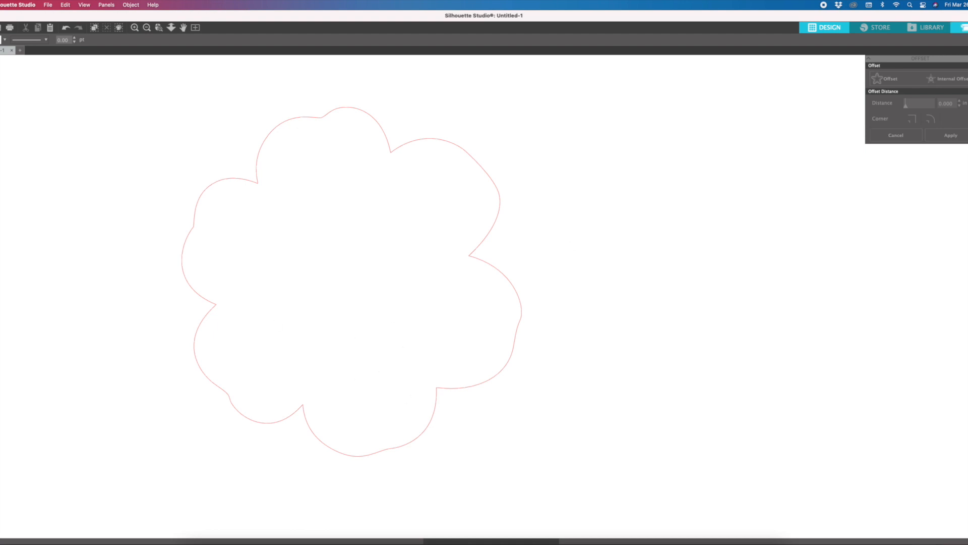
Step: Check the cut lines of the flower outline and the two wood circles in the Send workspace
click(961, 28)
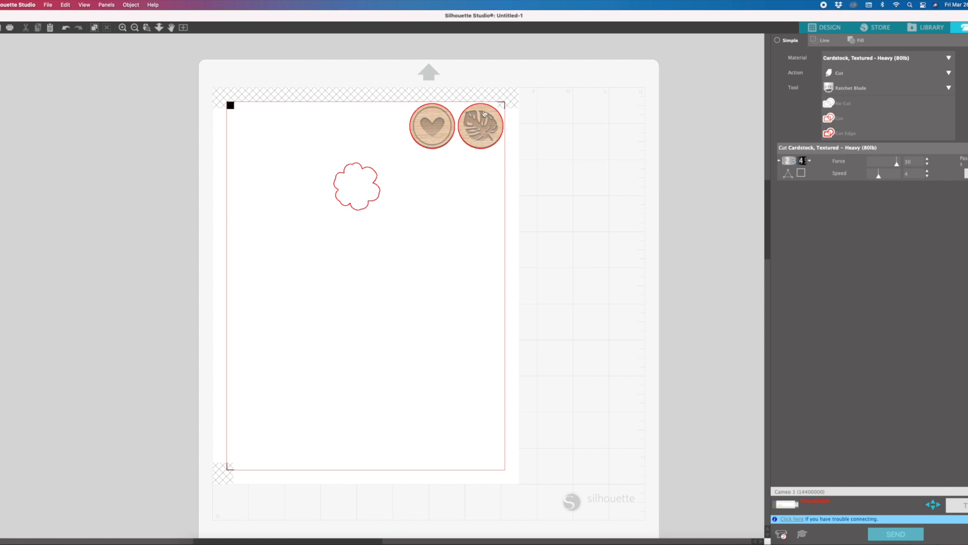
scroll(336, 249, up, 2)
scroll(384, 201, up, 1)
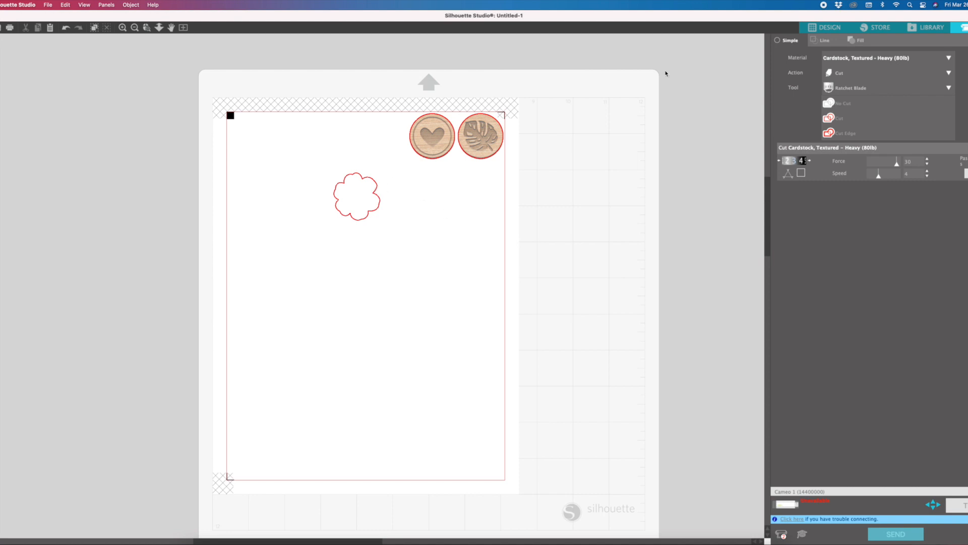
click(826, 27)
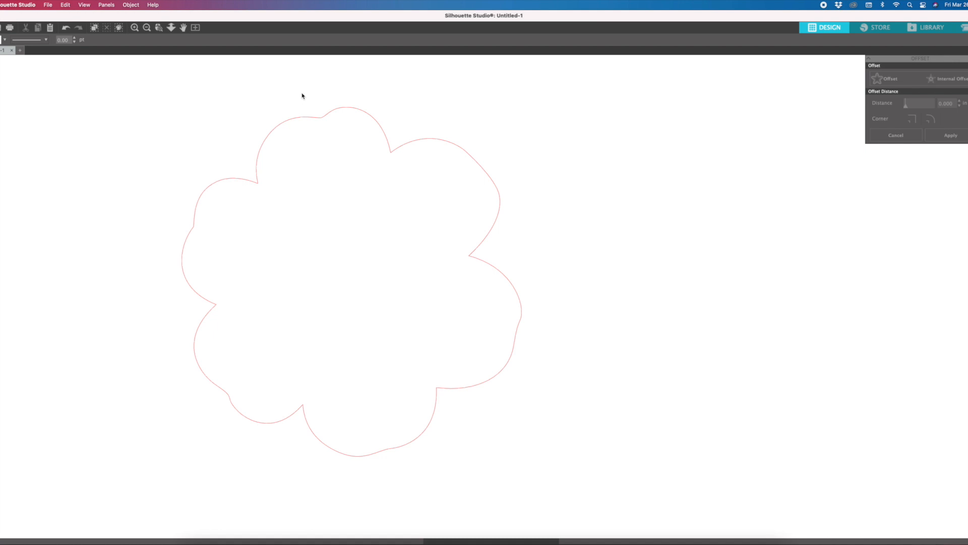
Step: Move the flower outline up and to the left, into the open space left of the heart circle
click(147, 27)
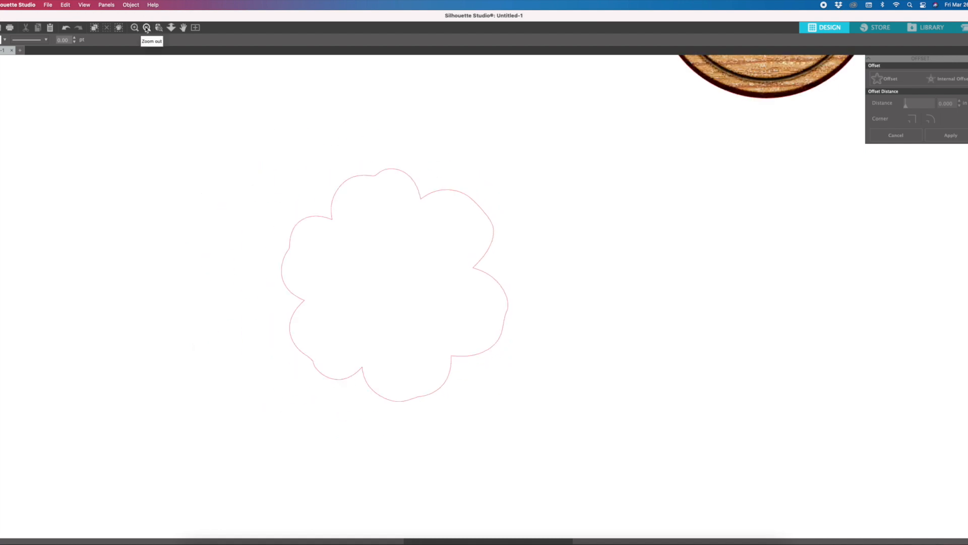
click(147, 27)
click(146, 27)
click(146, 27)
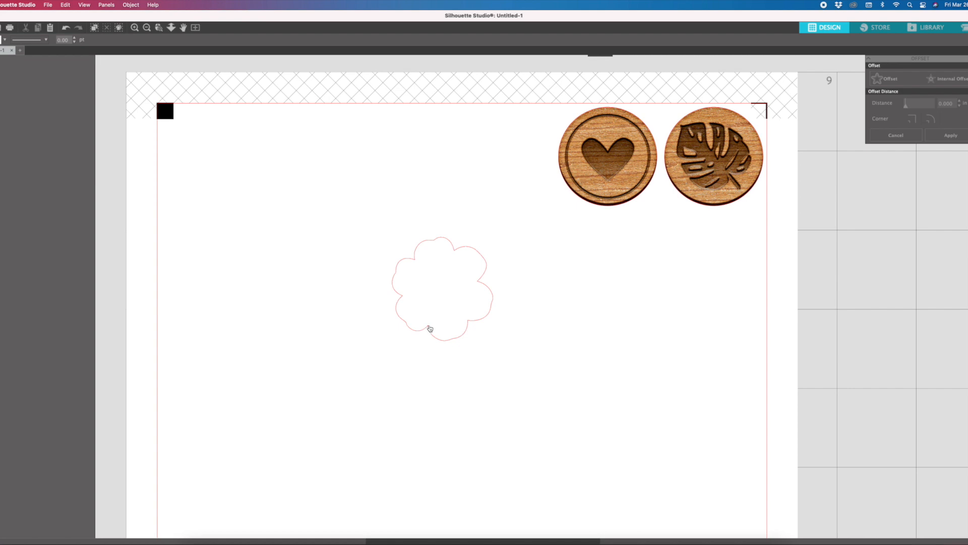
drag(425, 330, 342, 228)
click(341, 228)
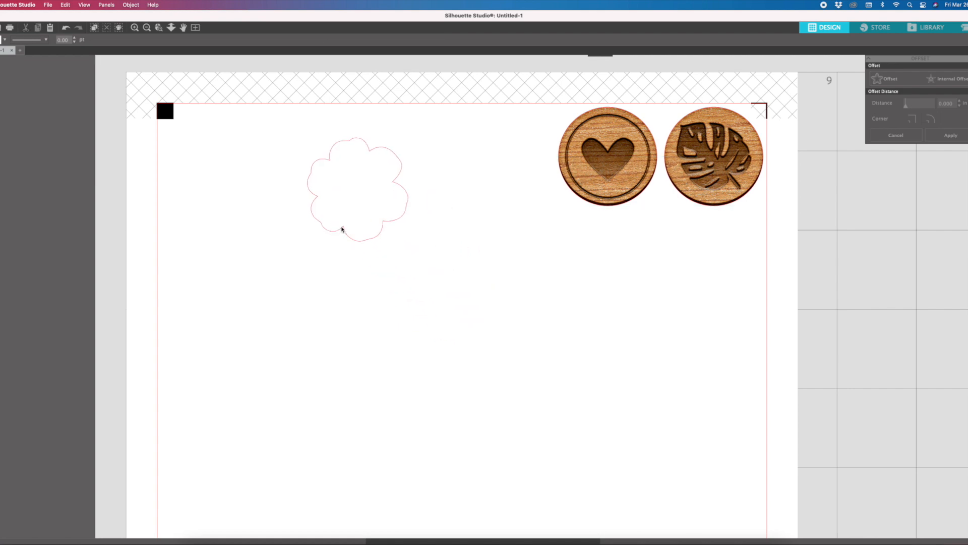